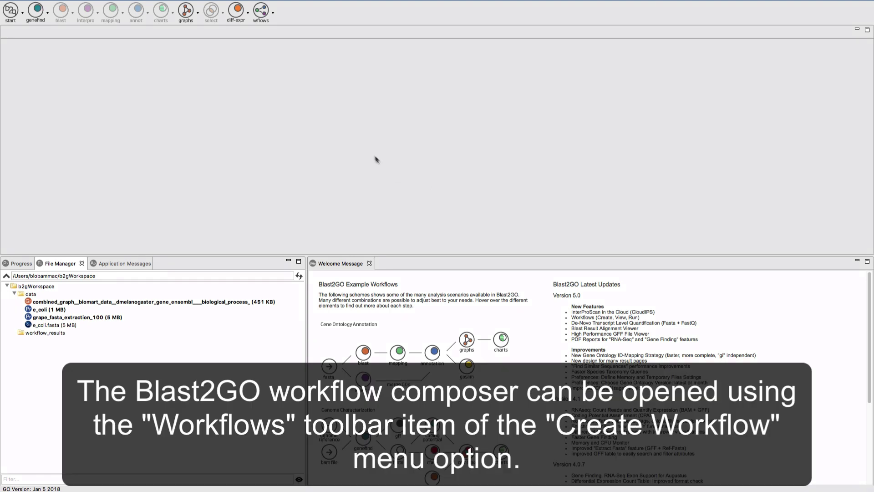
# Step: Create a from-scratch workflow named 'Example Workflow' and open it in the Workflow Composer
pyautogui.click(270, 16)
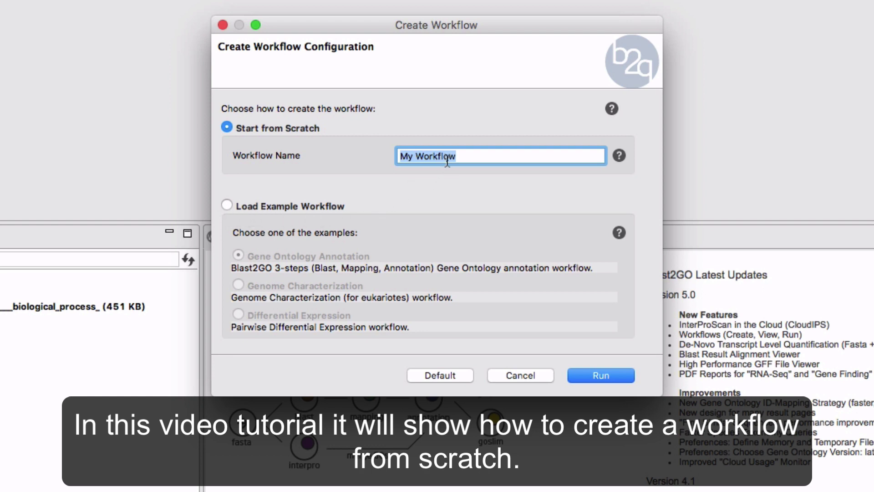
pyautogui.write('E')
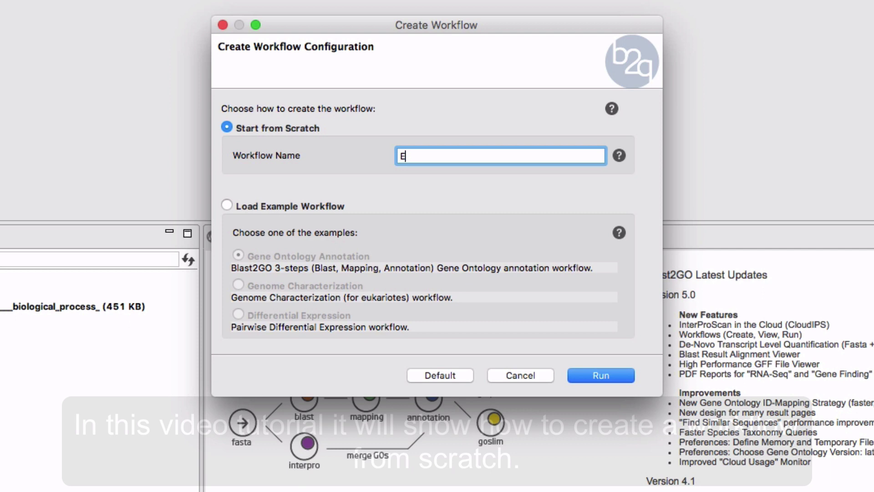
pyautogui.write('xample Workflow')
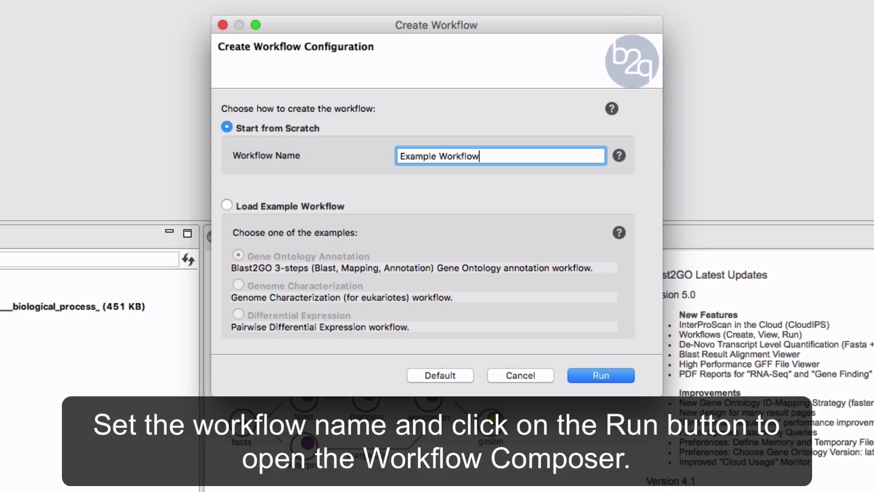
pyautogui.click(592, 372)
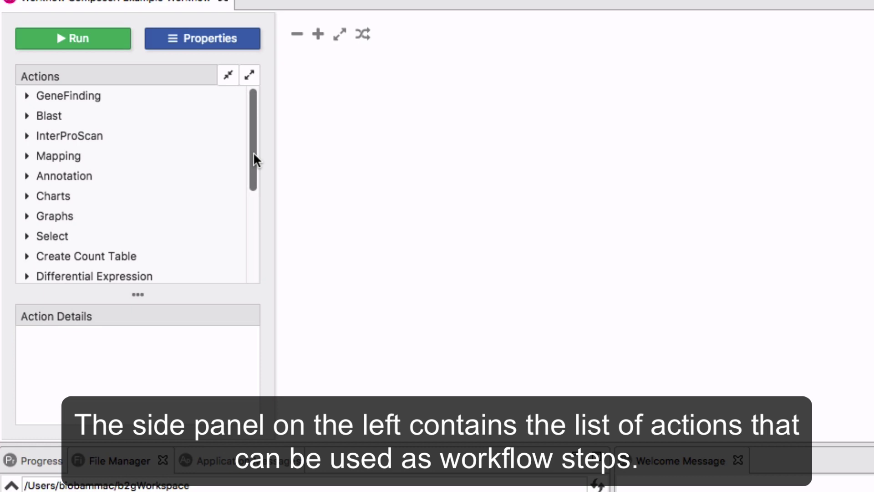
# Step: Place Run CloudBlast (Online) from the Blast actions onto the workflow canvas
pyautogui.moveTo(253, 155)
pyautogui.mouseDown()
pyautogui.moveTo(245, 264)
pyautogui.moveTo(246, 147)
pyautogui.mouseUp()
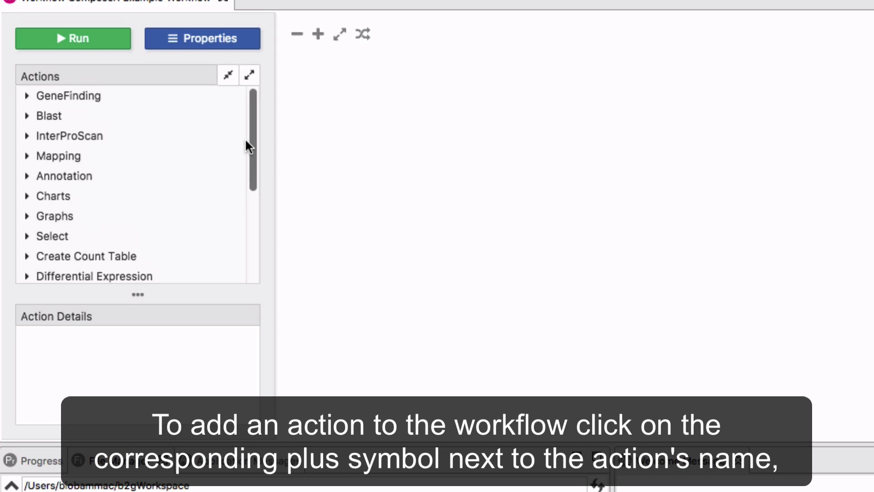
pyautogui.click(245, 138)
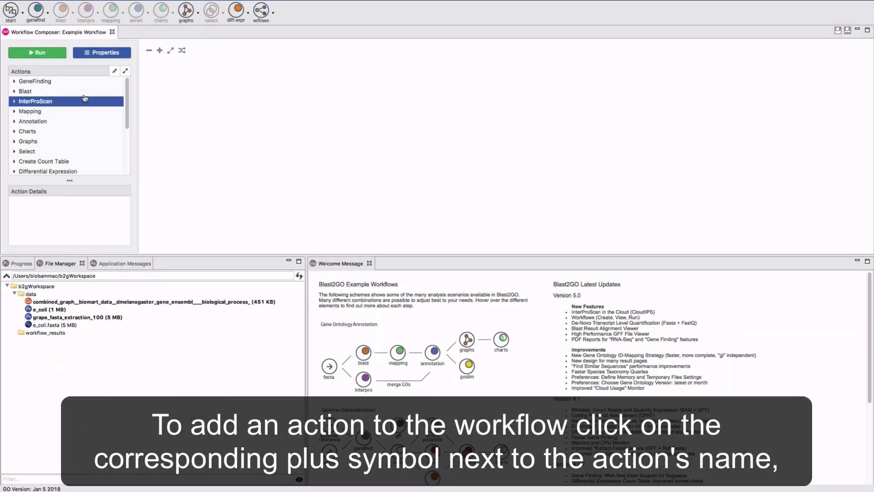
pyautogui.click(148, 119)
pyautogui.doubleClick(75, 91)
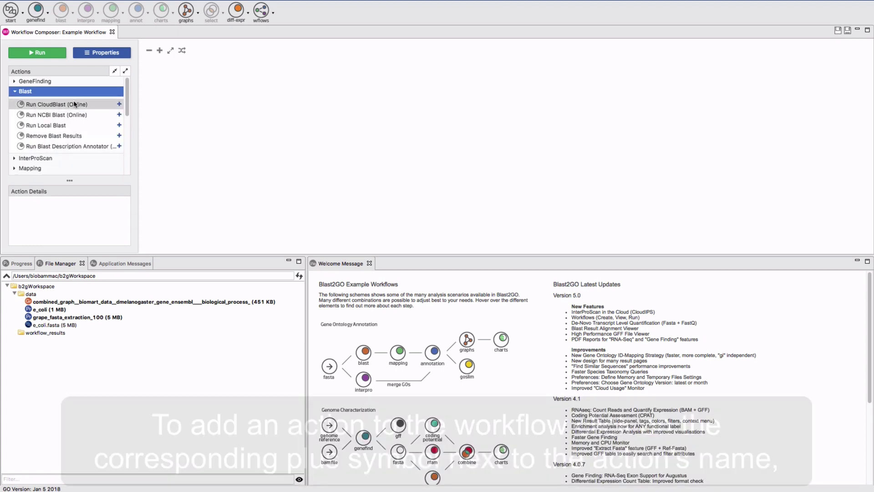
pyautogui.moveTo(73, 104); pyautogui.dragTo(276, 147)
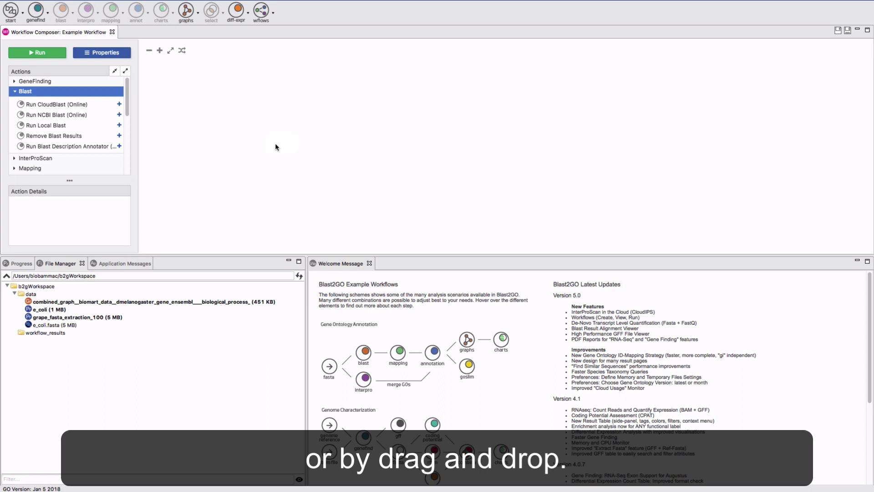
# Step: Add Run GO Mapping (Online) and Run Annotation to the canvas beside CloudBlast
pyautogui.doubleClick(117, 92)
pyautogui.doubleClick(117, 111)
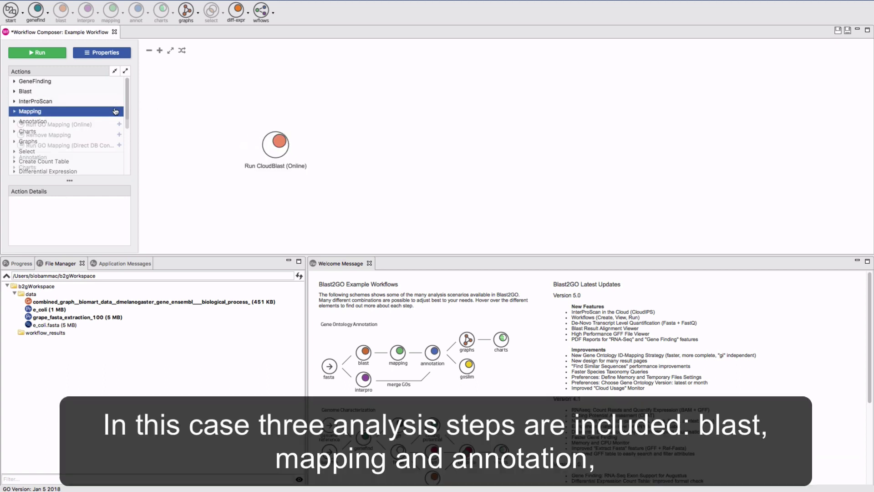
pyautogui.moveTo(118, 122); pyautogui.dragTo(363, 143)
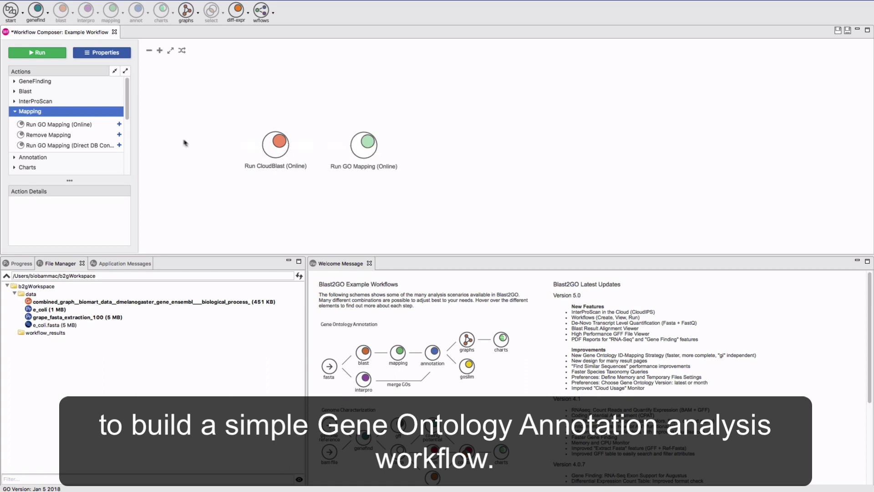
pyautogui.click(111, 112)
pyautogui.click(108, 122)
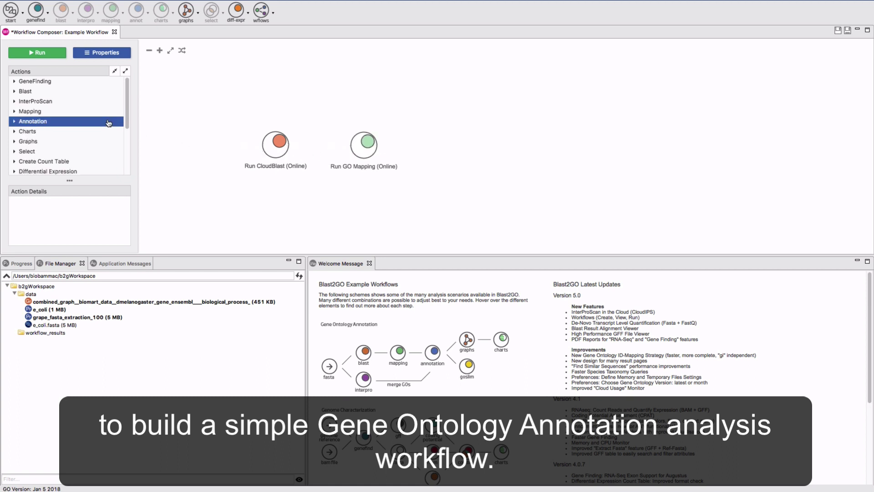
pyautogui.click(108, 122)
pyautogui.moveTo(115, 135); pyautogui.dragTo(443, 146)
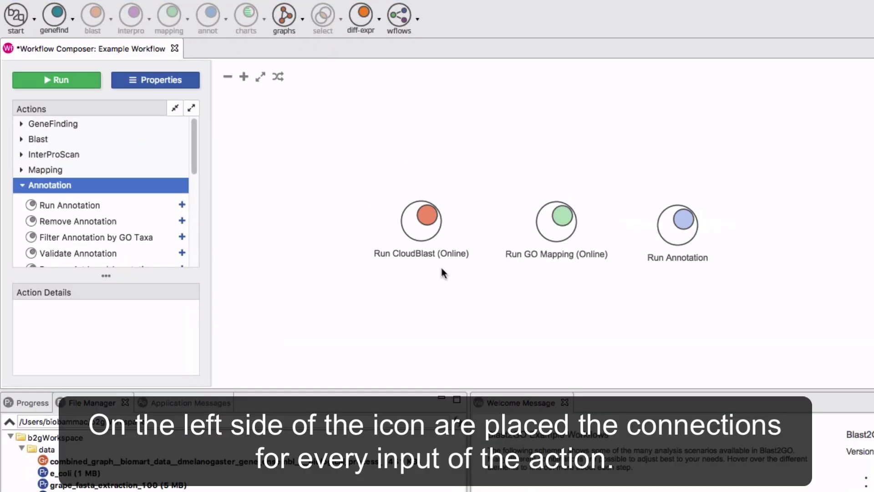
# Step: Link Run CloudBlast (Online) into Run GO Mapping (Online), and GO Mapping into Run Annotation
pyautogui.moveTo(424, 228)
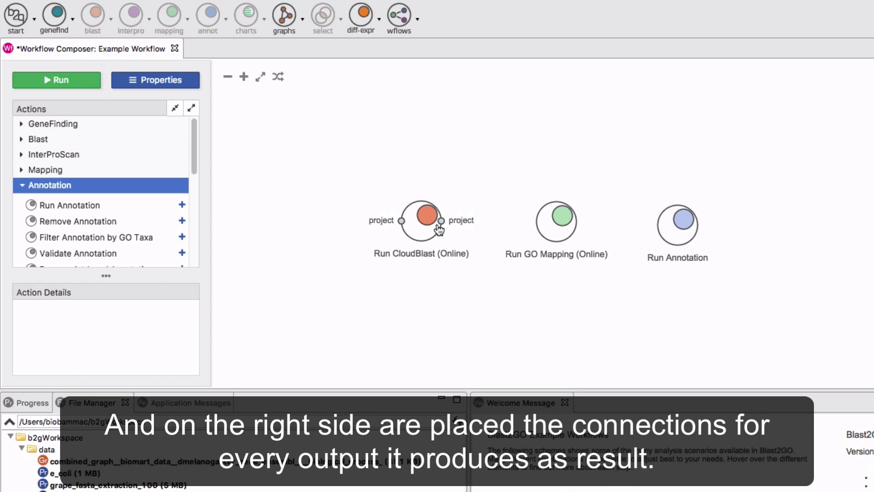
pyautogui.moveTo(440, 223); pyautogui.dragTo(533, 222)
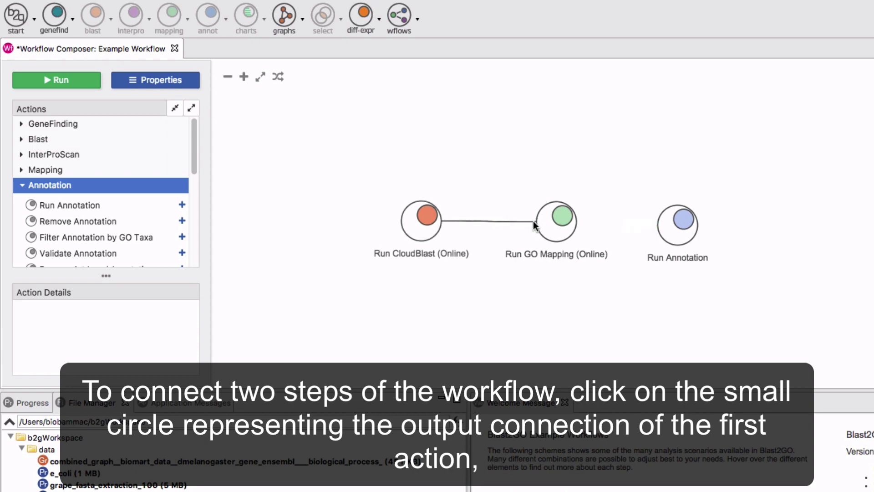
pyautogui.moveTo(535, 224)
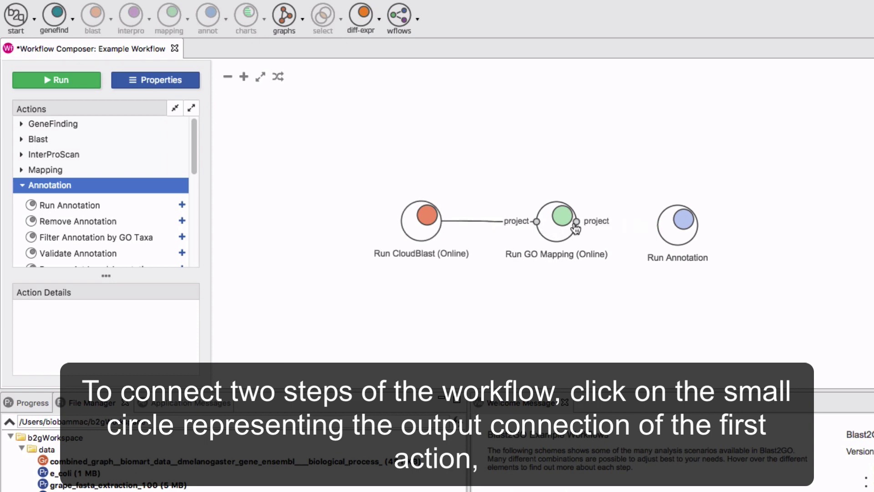
pyautogui.moveTo(576, 223); pyautogui.dragTo(655, 224)
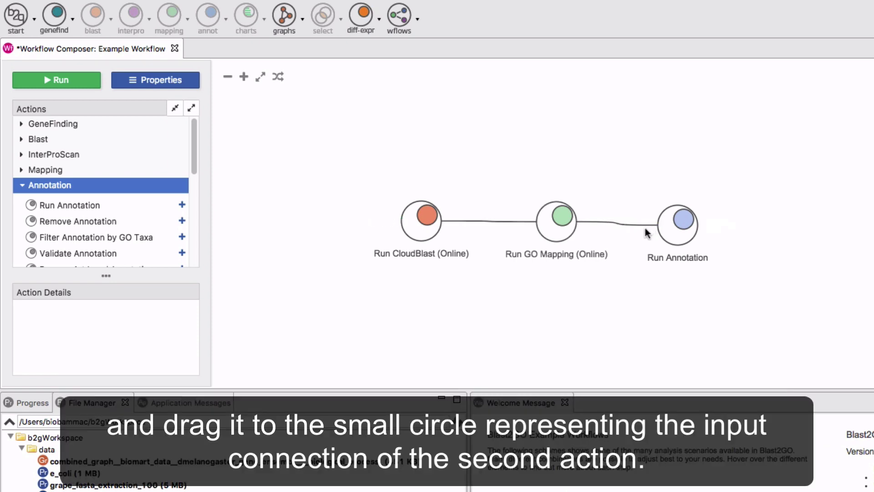
pyautogui.moveTo(451, 236)
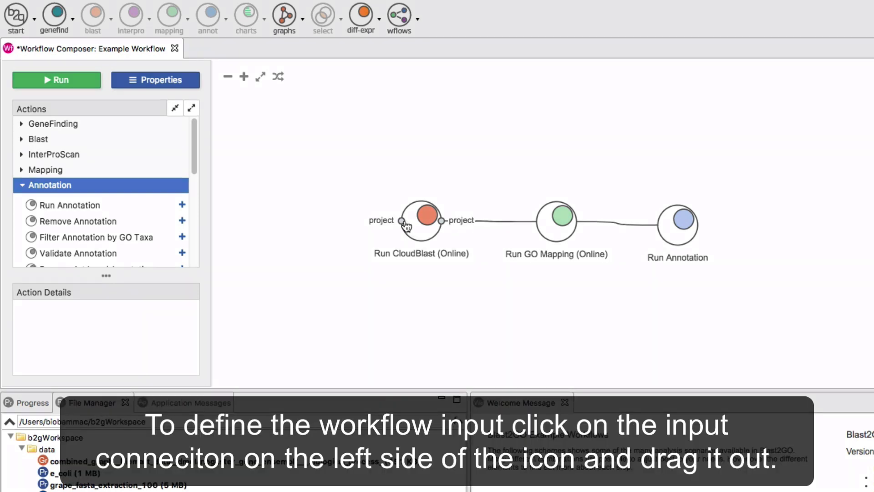
# Step: Create a 'project' input node feeding CloudBlast and a 'project_1' output node from Run Annotation
pyautogui.moveTo(403, 221); pyautogui.dragTo(335, 227)
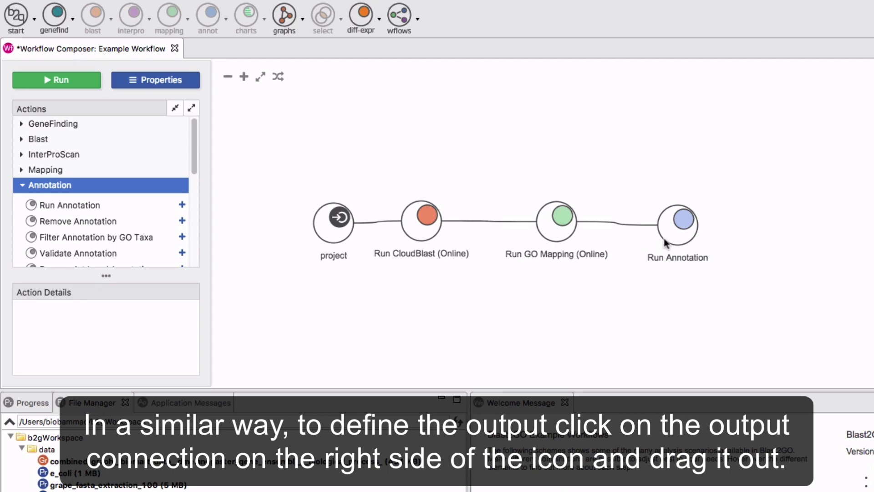
pyautogui.moveTo(700, 230)
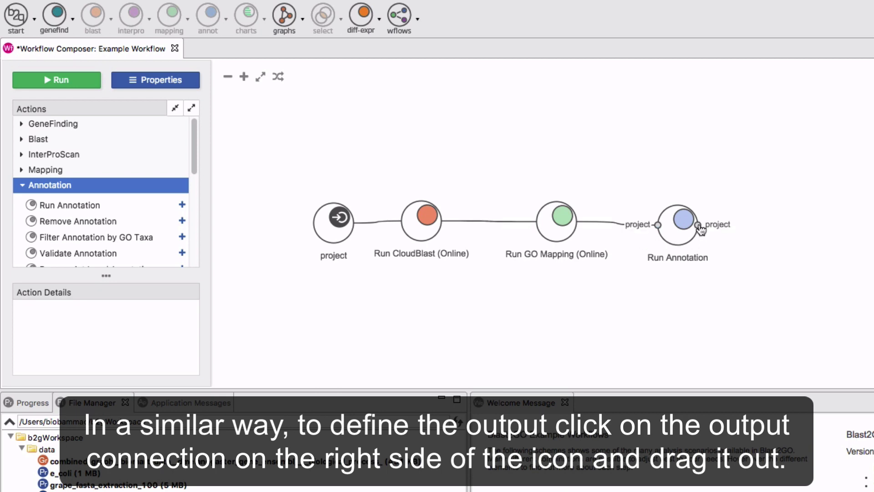
pyautogui.moveTo(699, 227); pyautogui.dragTo(754, 231)
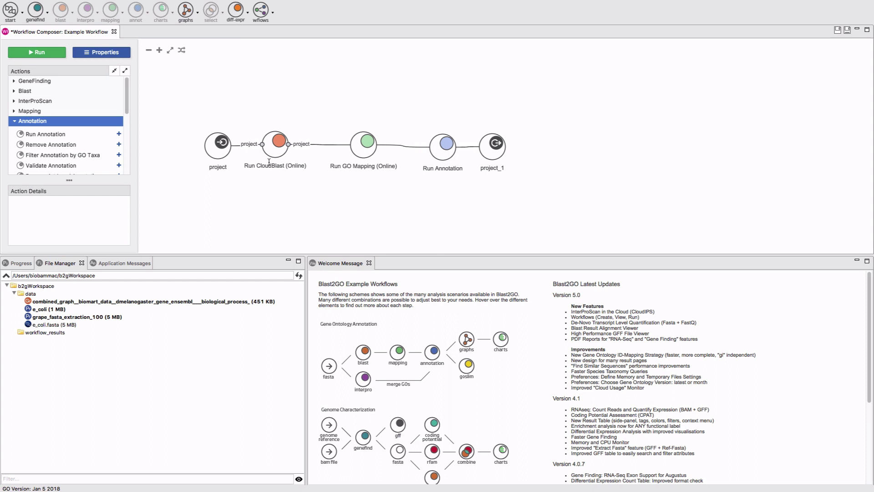
# Step: Auto-arrange the graph and assign the e_coli file from the data folder to the project input
pyautogui.click(182, 51)
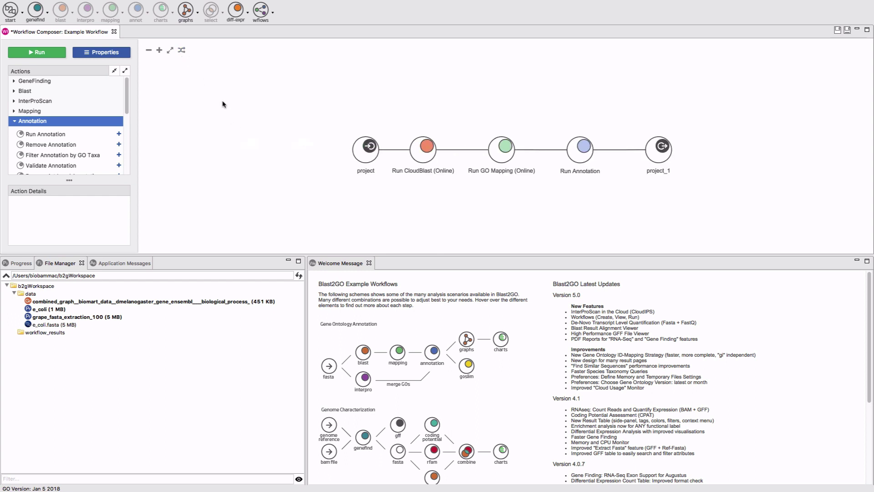
pyautogui.rightClick(360, 158)
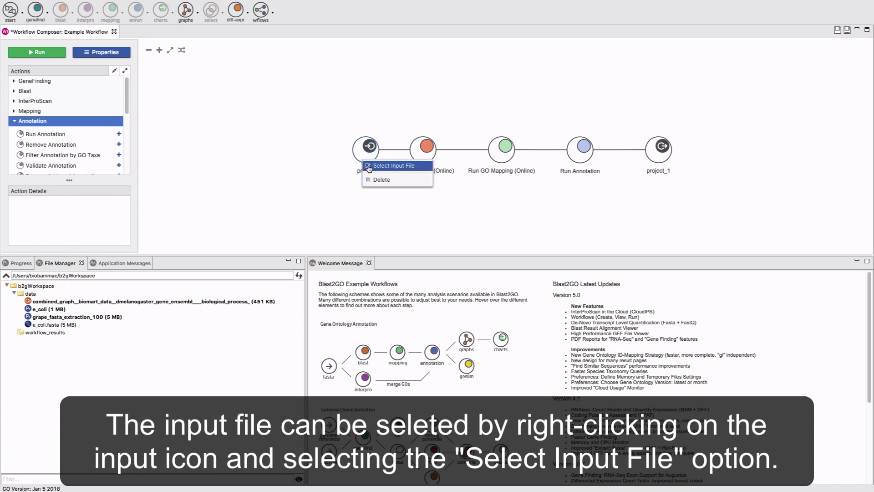
pyautogui.click(369, 166)
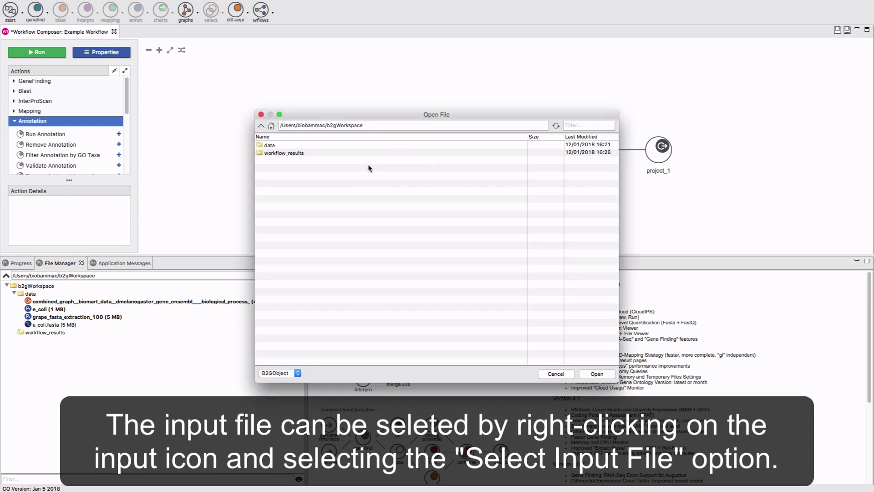
pyautogui.doubleClick(338, 146)
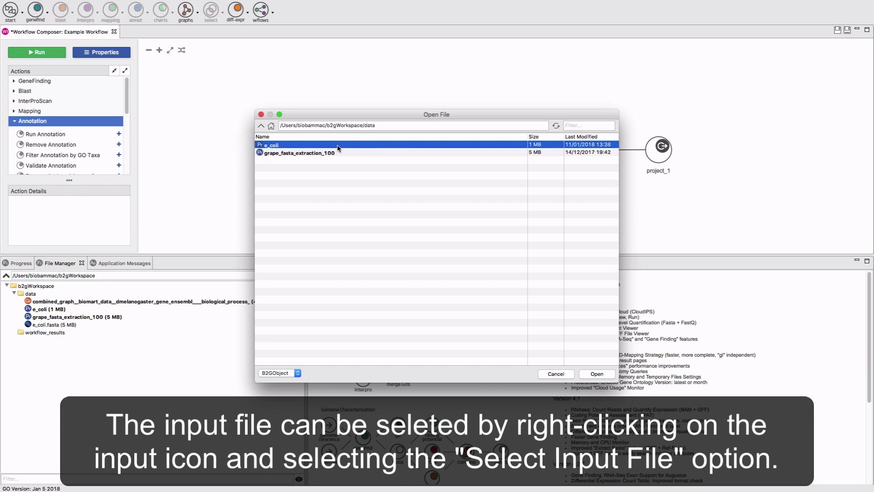
pyautogui.doubleClick(338, 145)
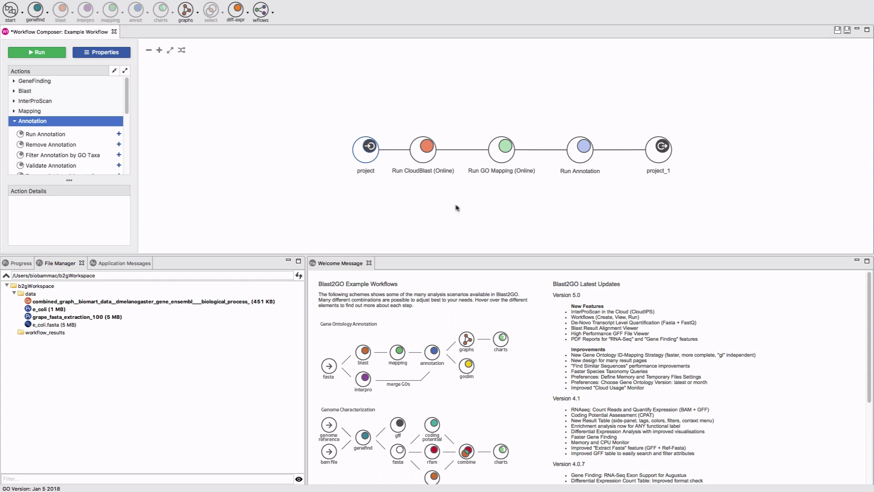
# Step: Rename the project_1 output node to 'annotated_sequences', then select the Run CloudBlast node
pyautogui.rightClick(658, 161)
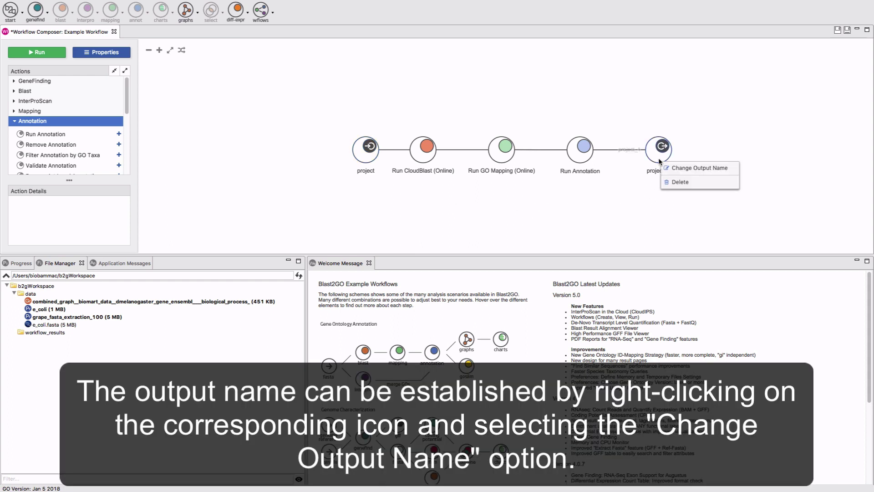
pyautogui.click(663, 168)
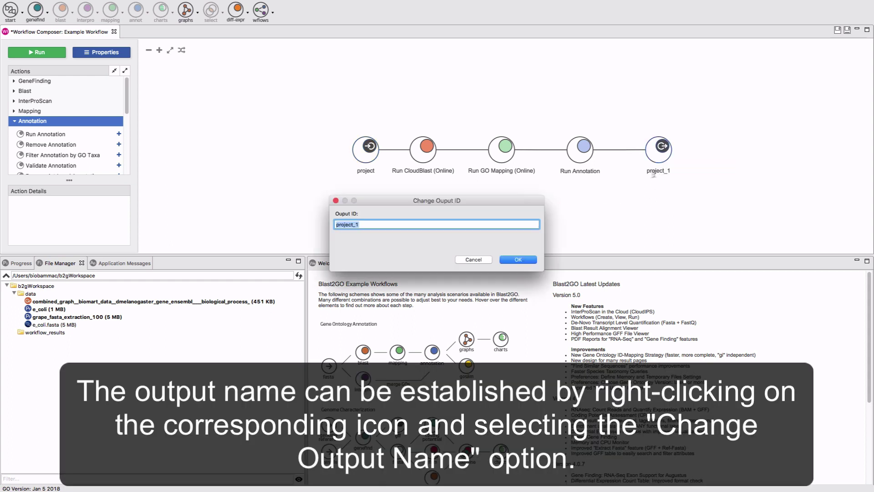
pyautogui.write('annotated_sequences')
pyautogui.press('Return')
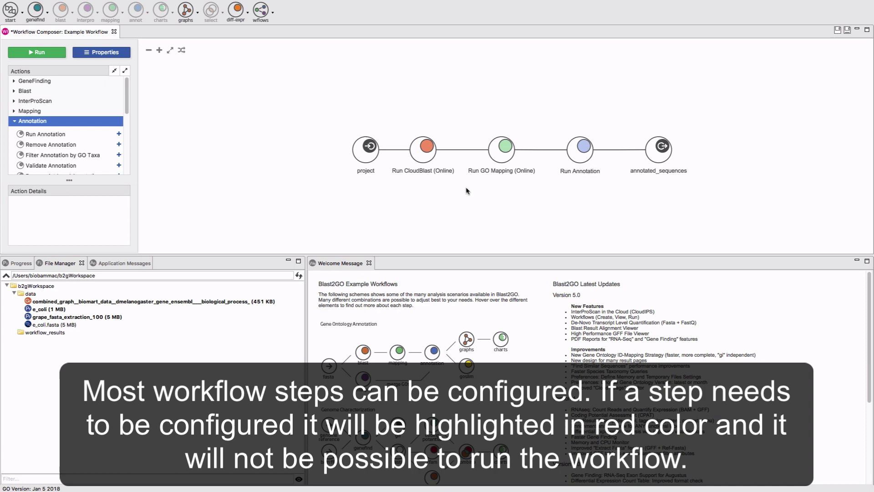
pyautogui.click(427, 153)
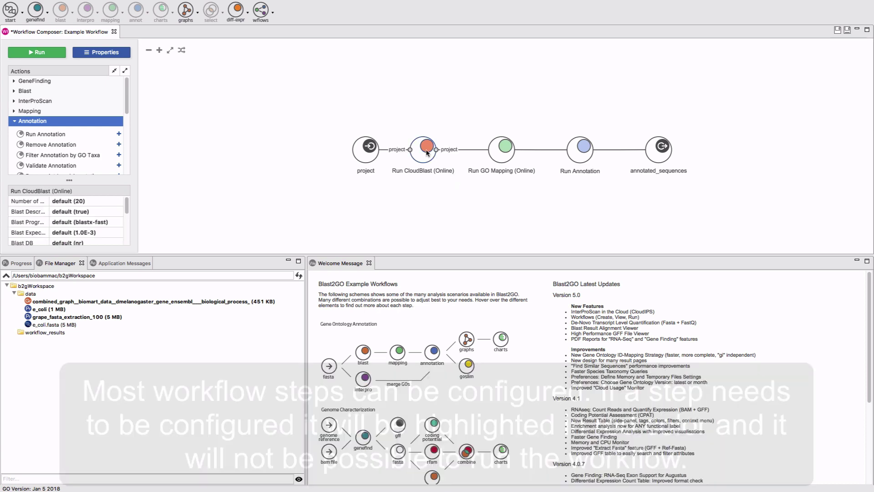
# Step: Configure Run CloudBlast with blastx-fast, nr bacteria database, 20 hits and e-value 1.0E-3
pyautogui.doubleClick(427, 153)
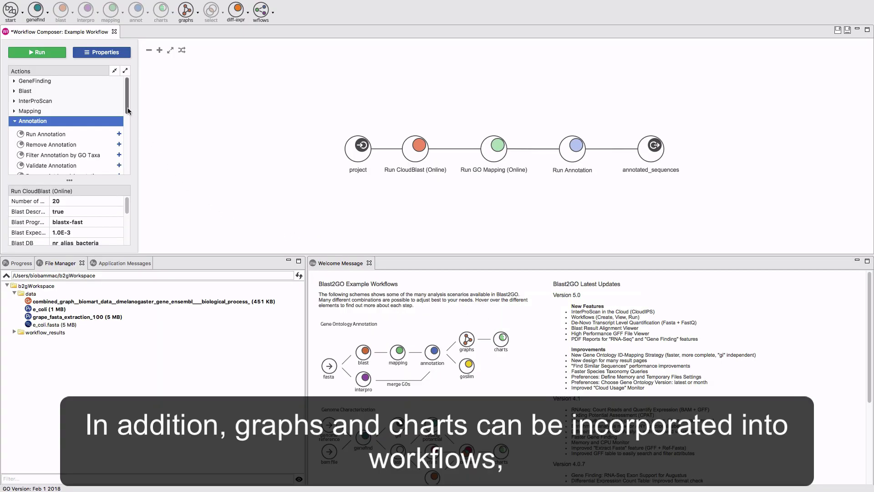
# Step: Add a Make Project Statistics step from Charts, fed by Run Annotation's output
pyautogui.moveTo(128, 110); pyautogui.dragTo(124, 156)
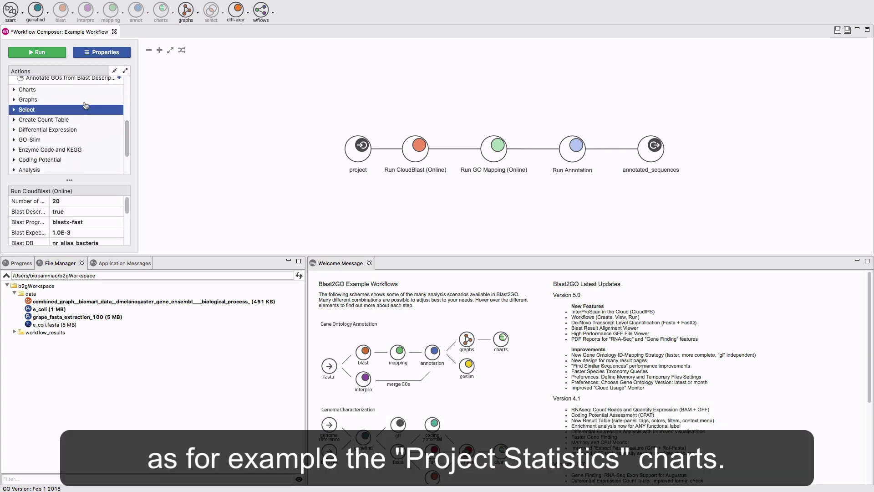
pyautogui.click(82, 98)
pyautogui.doubleClick(82, 93)
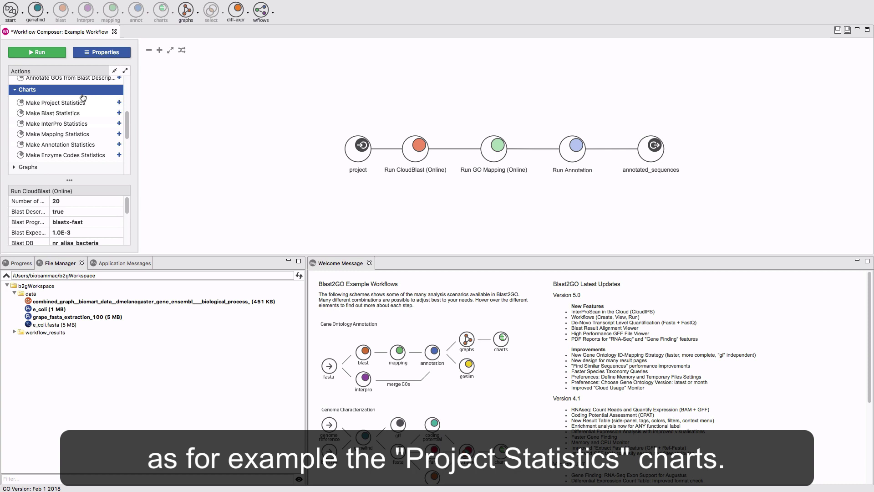
pyautogui.moveTo(83, 103); pyautogui.dragTo(592, 208)
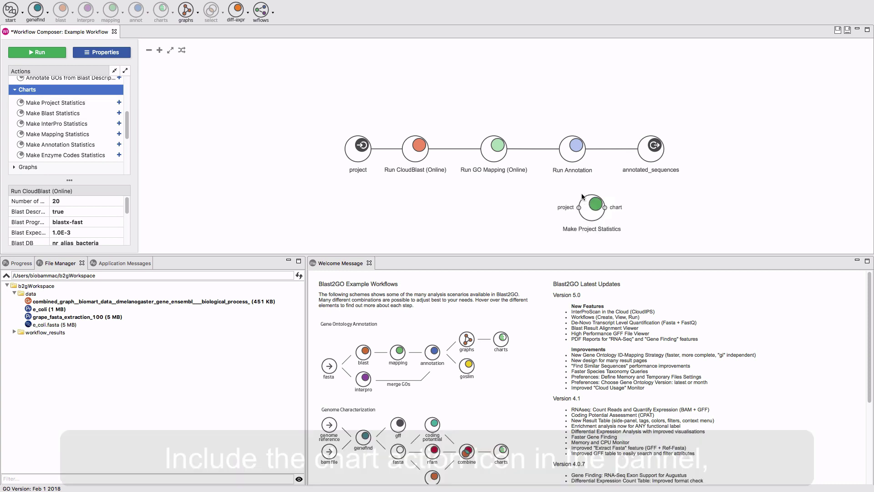
pyautogui.moveTo(585, 151)
pyautogui.moveTo(586, 150); pyautogui.dragTo(578, 210)
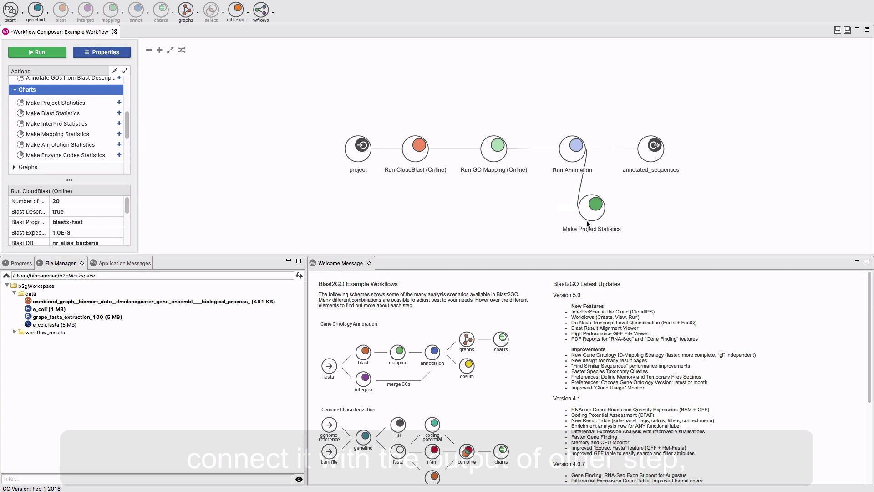
# Step: Enable only the Data Distribution chart in the Project Statistics options
pyautogui.doubleClick(595, 209)
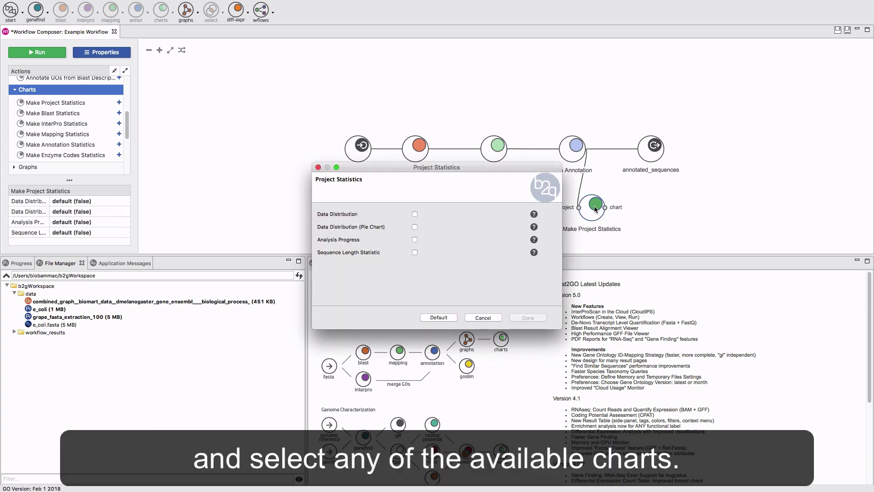
pyautogui.click(414, 213)
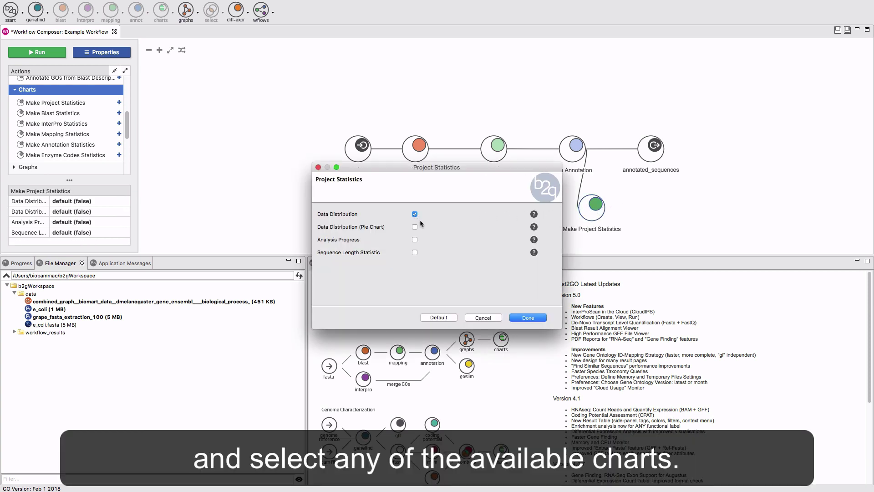
pyautogui.click(527, 317)
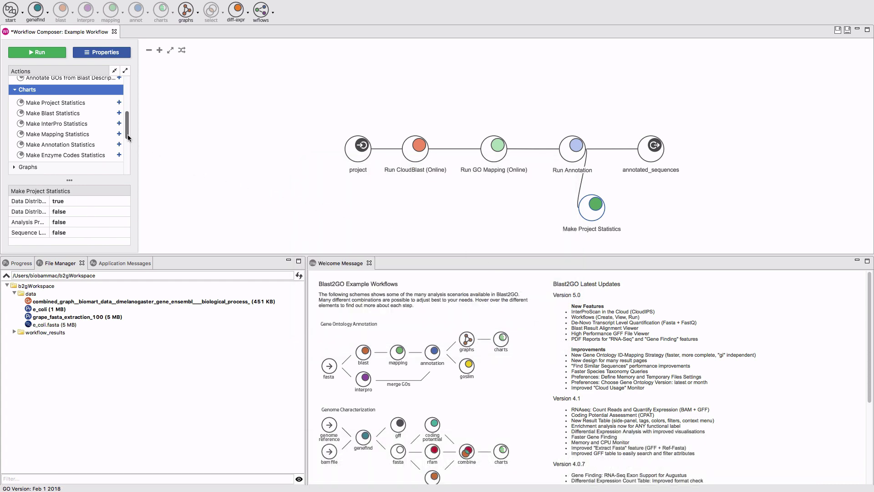
# Step: Add an Export Chart step from Utilities beside Make Project Statistics
pyautogui.scroll(-1, 130, 137)
pyautogui.moveTo(129, 136); pyautogui.dragTo(128, 169)
pyautogui.click(78, 169)
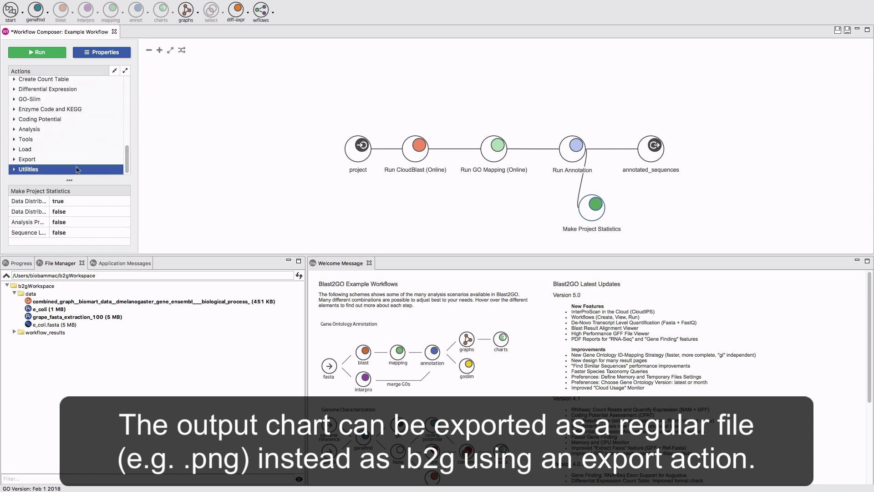
pyautogui.doubleClick(56, 171)
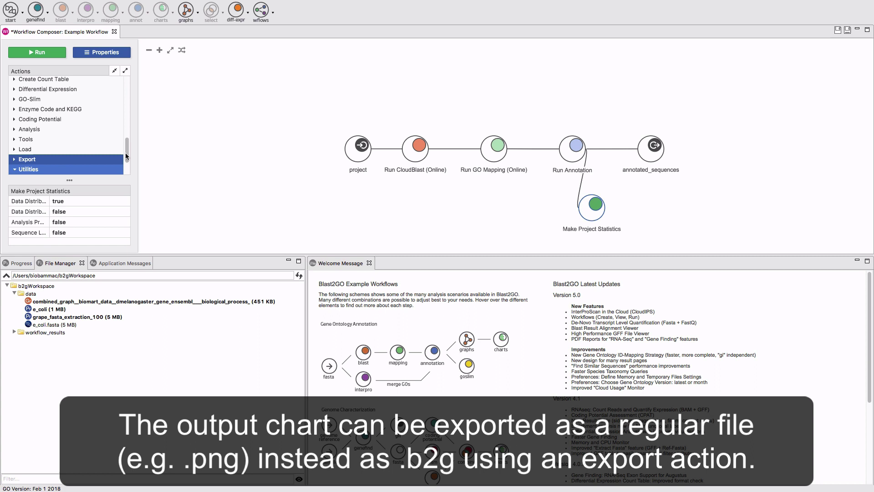
pyautogui.moveTo(127, 154); pyautogui.dragTo(127, 173)
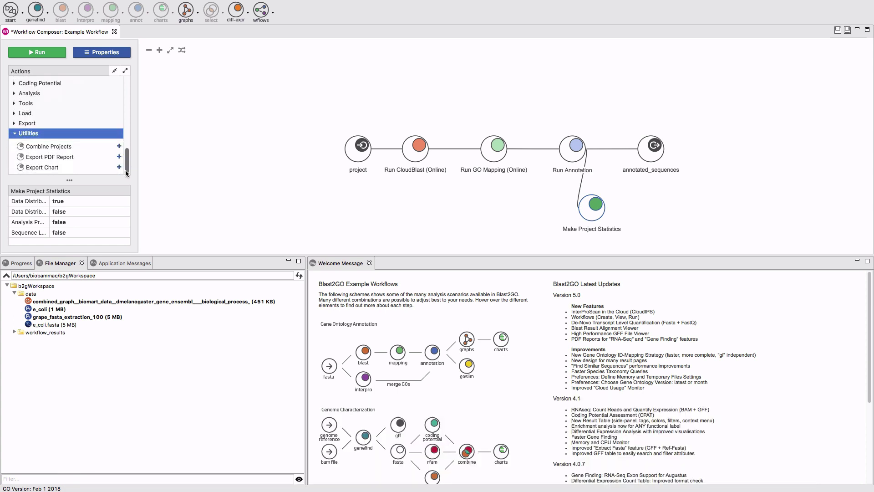
pyautogui.moveTo(113, 169); pyautogui.dragTo(637, 208)
# Step: Set Export Chart to save PNG files into the workflow_results folder
pyautogui.doubleClick(652, 210)
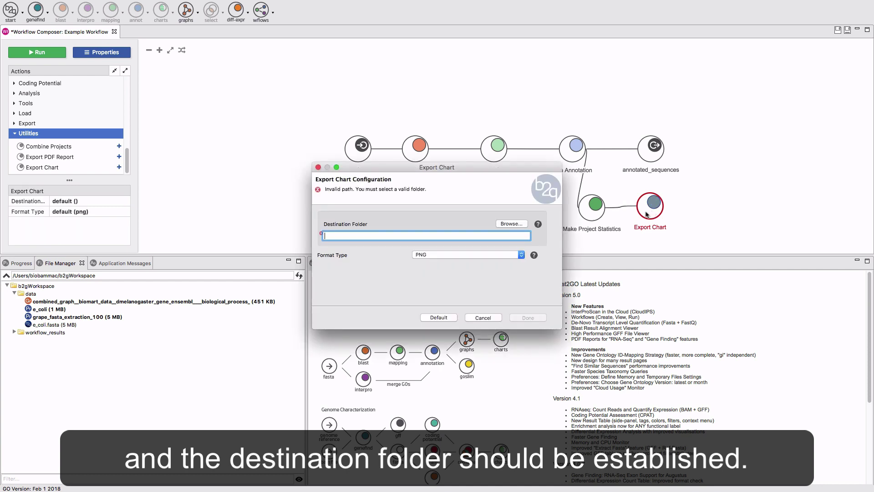
pyautogui.click(512, 223)
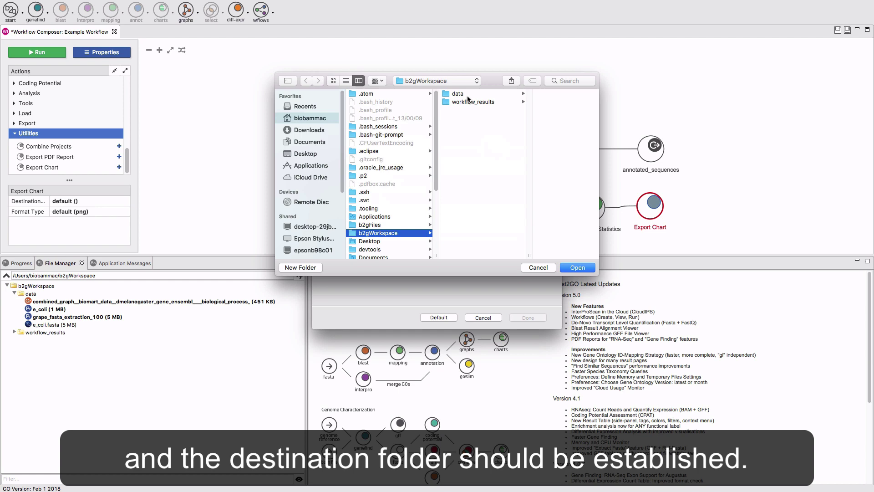
pyautogui.click(468, 101)
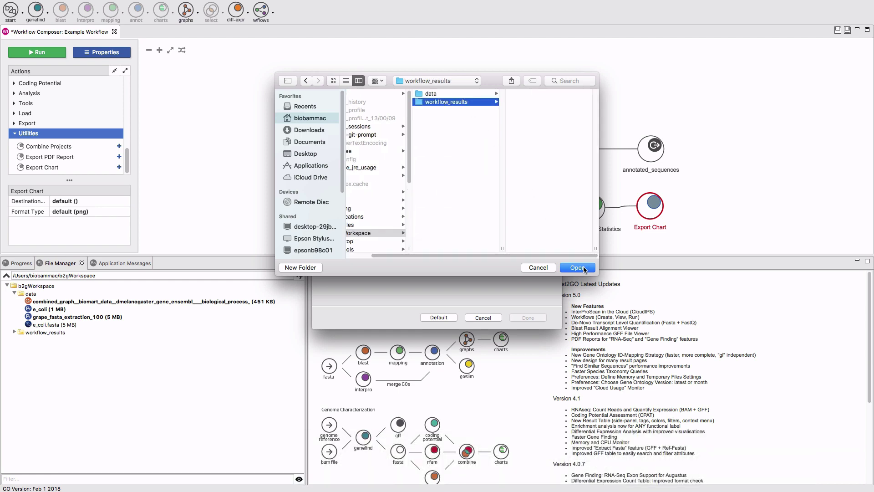
pyautogui.click(581, 267)
pyautogui.click(527, 318)
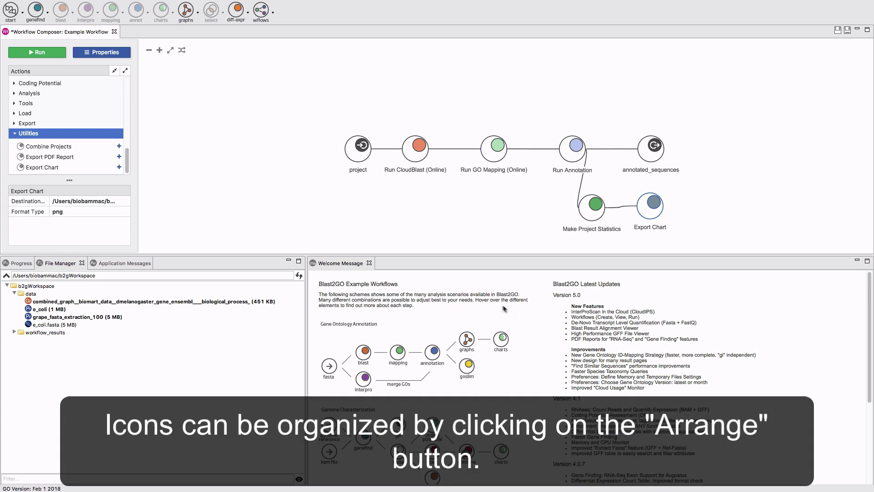
# Step: Auto-arrange the workflow graph and open the Workflow properties dialog
pyautogui.click(181, 51)
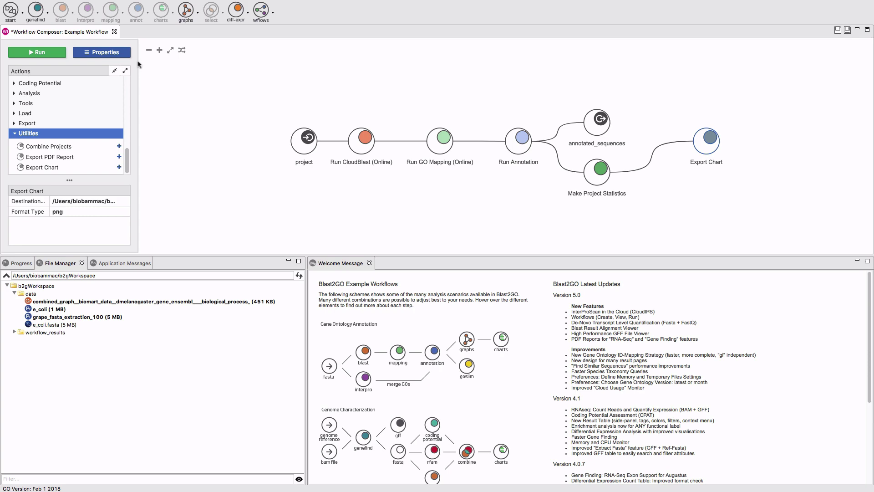
pyautogui.click(113, 54)
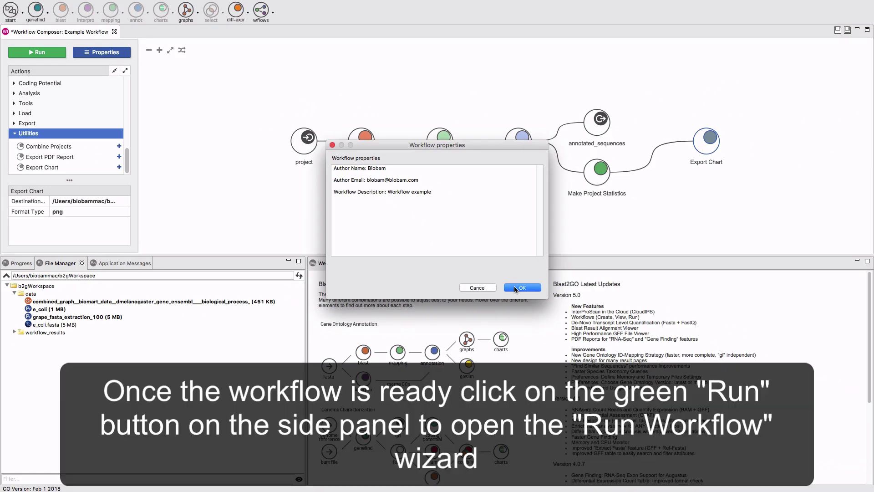
# Step: Accept the workflow properties and set up a run with e_coli.b2g as input
pyautogui.click(515, 288)
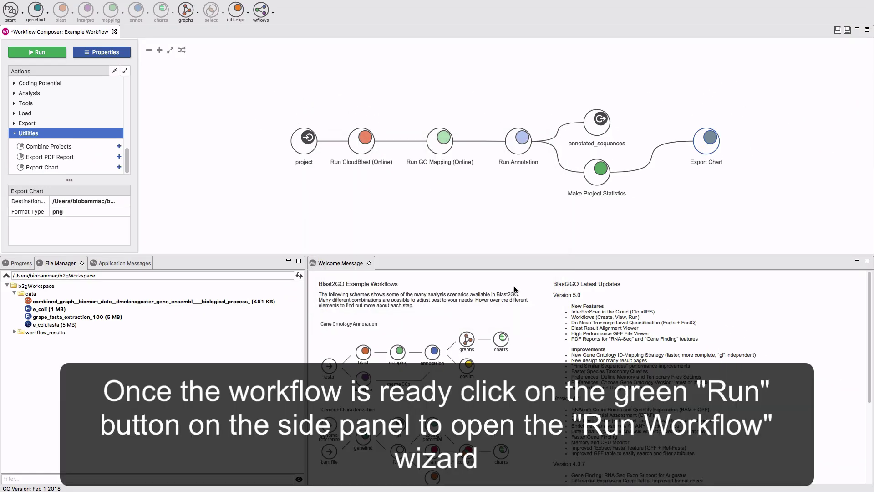
pyautogui.click(49, 55)
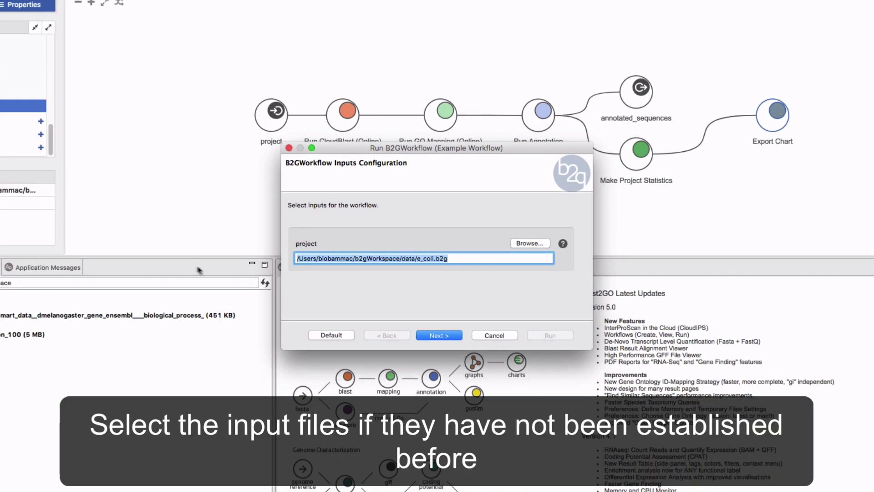
pyautogui.click(439, 335)
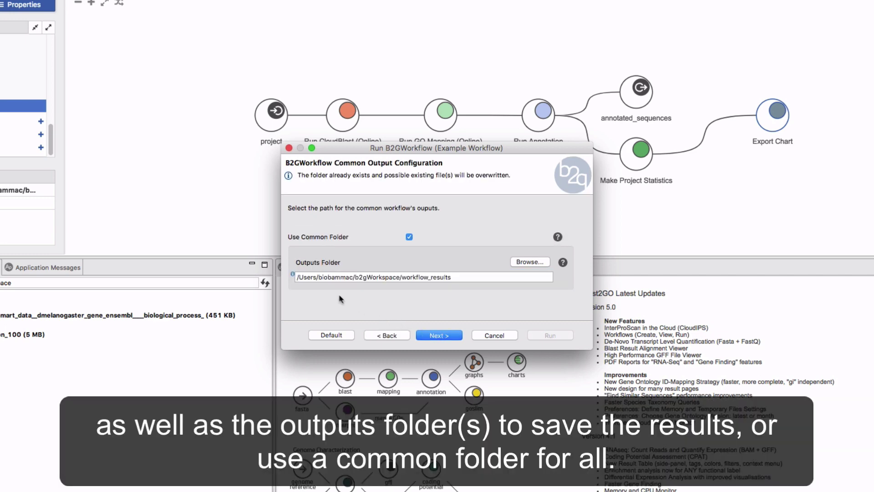
# Step: Set workflow_results as the common output folder and launch the workflow
pyautogui.click(523, 262)
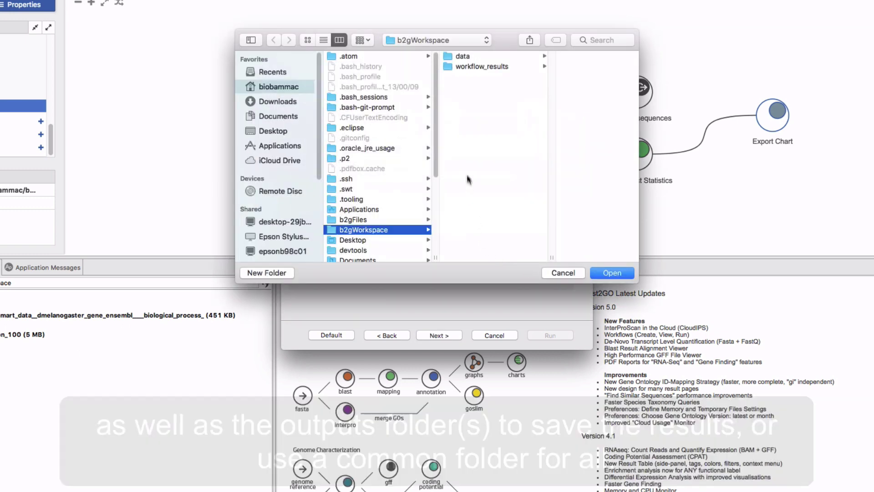
pyautogui.click(473, 66)
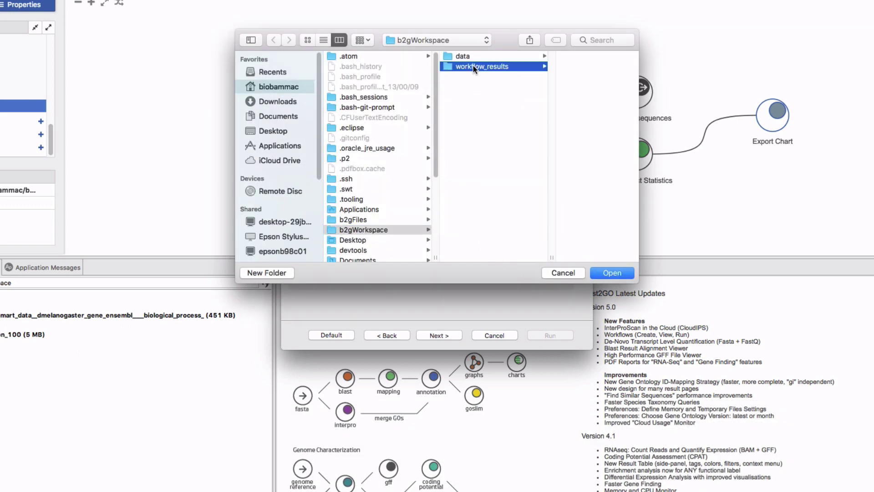
pyautogui.click(607, 274)
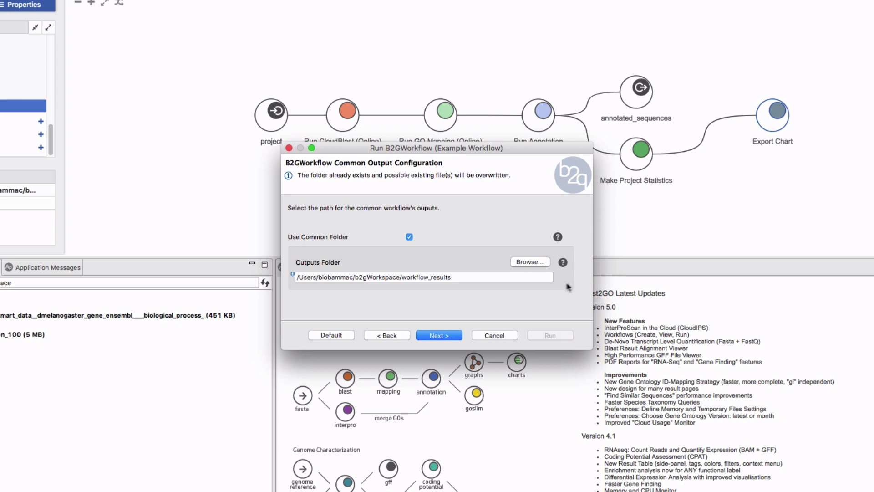
pyautogui.click(420, 335)
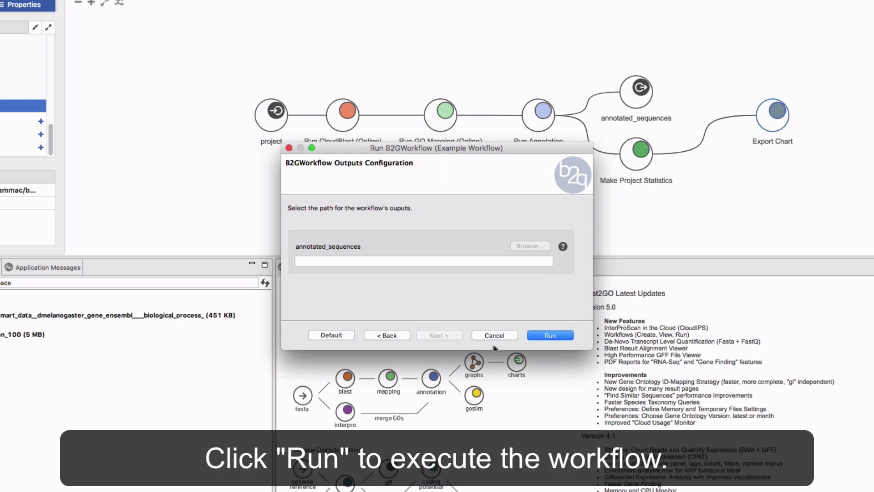
pyautogui.click(550, 336)
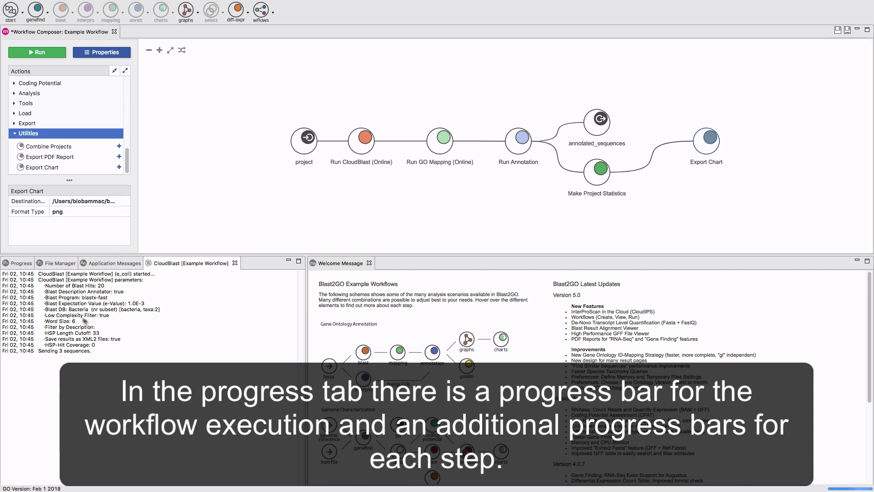
# Step: Watch the run in the Progress tab and dismiss the Run Workflow Done message
pyautogui.click(20, 266)
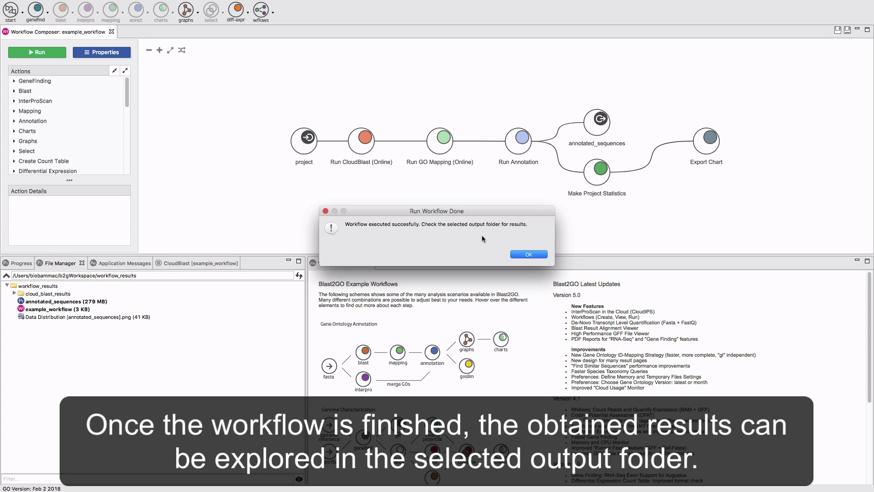
pyautogui.click(521, 256)
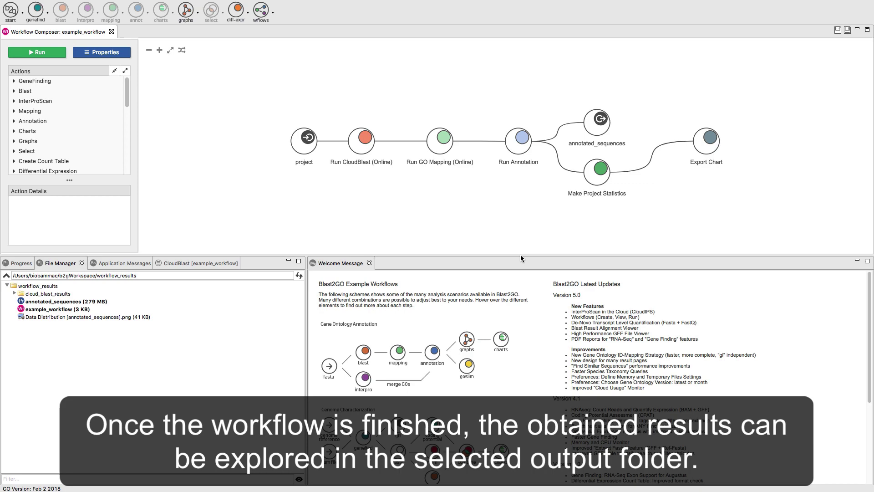